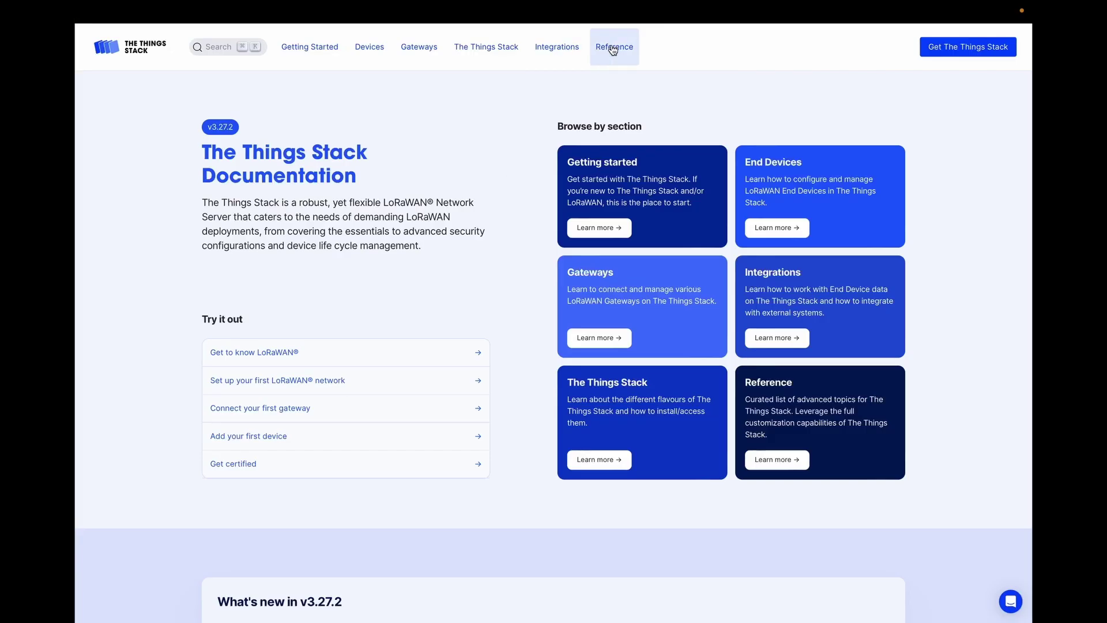
Go from Reference to API to the Network Operations Center APIs page in the docs
click(613, 49)
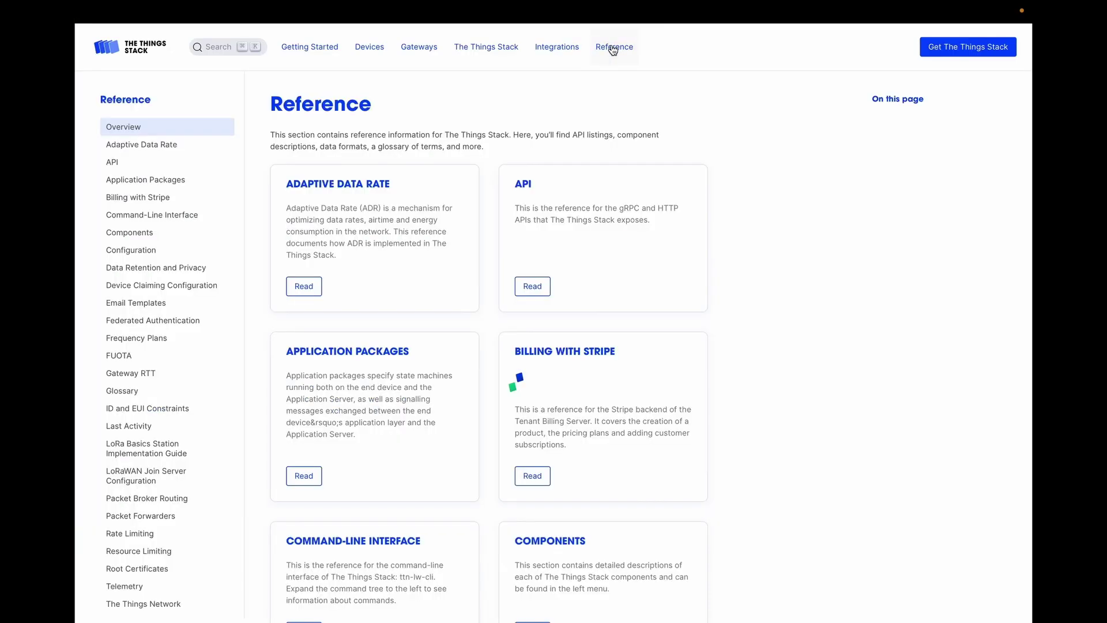
click(521, 186)
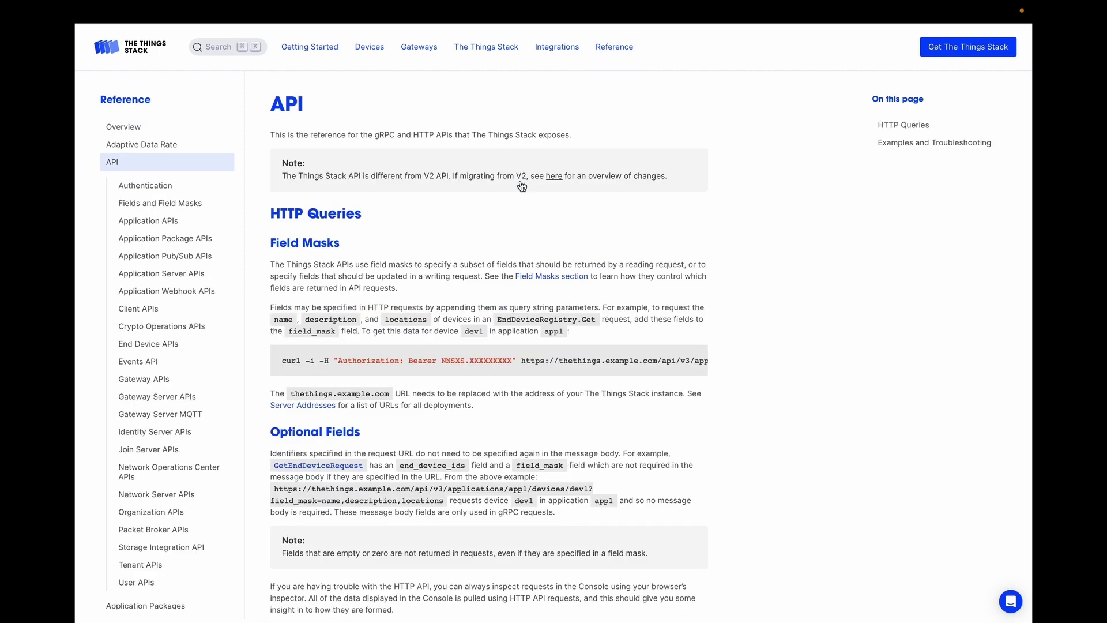
click(172, 471)
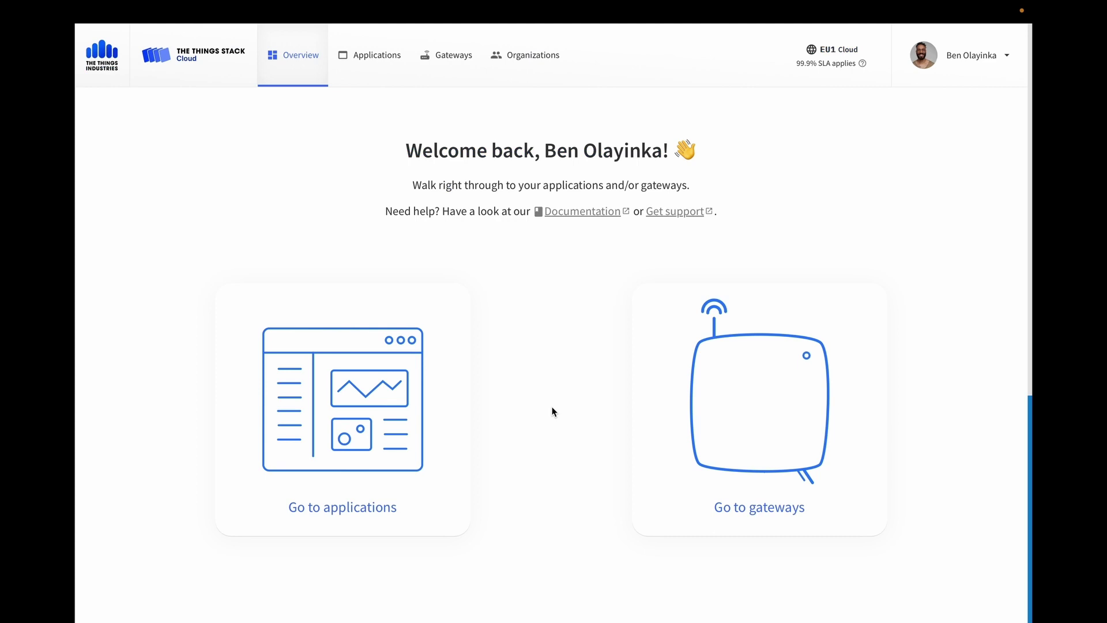
Start adding a new key on the Personal API keys page from the user menu
click(978, 76)
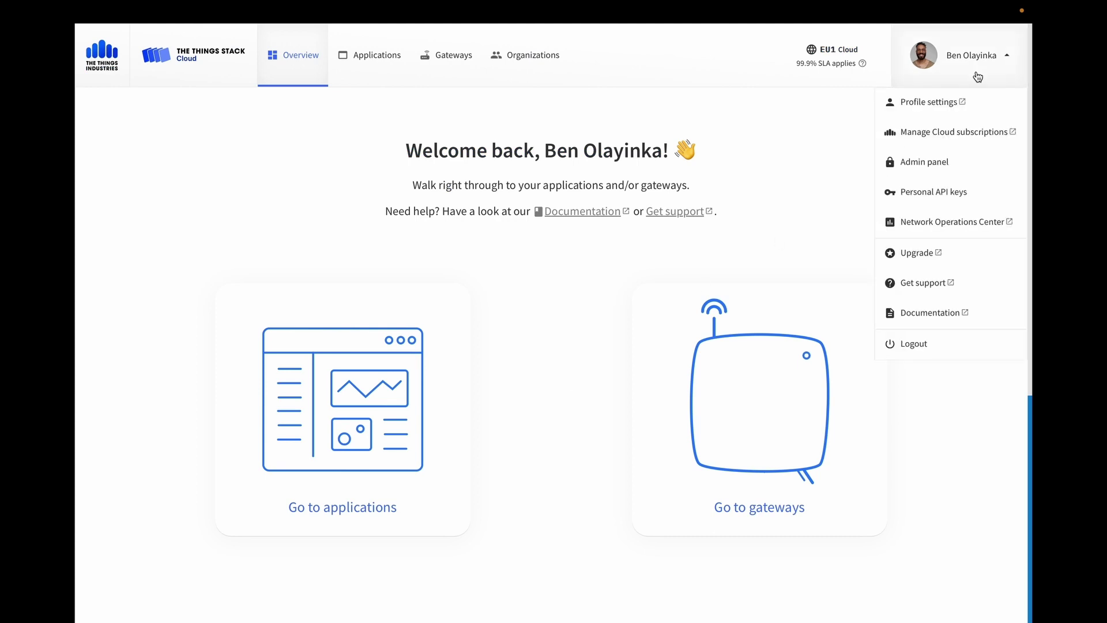
click(938, 202)
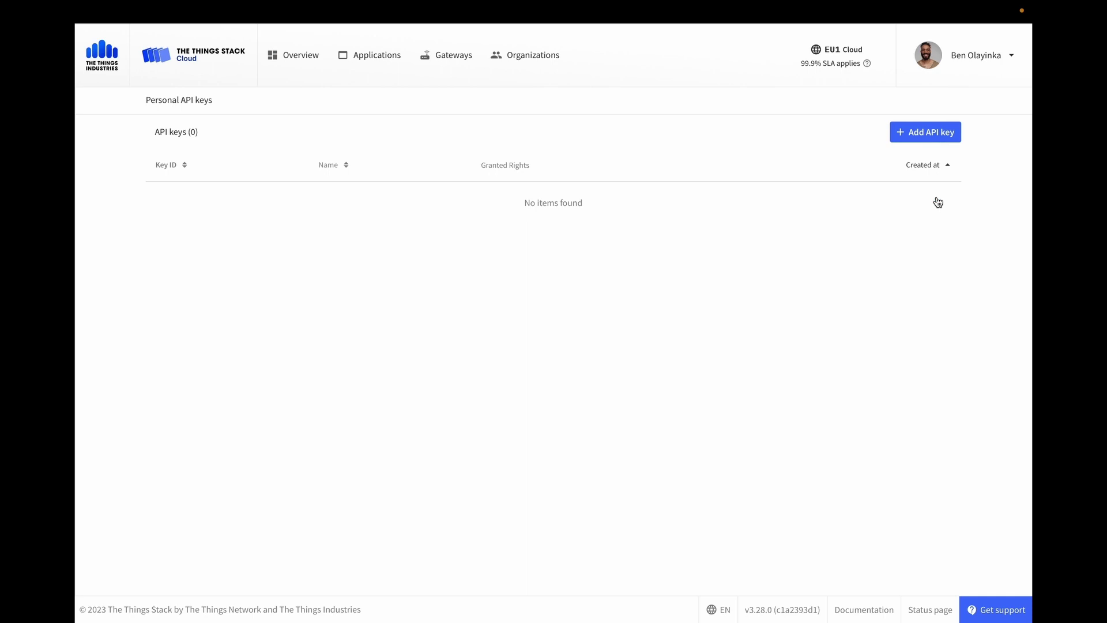
click(931, 133)
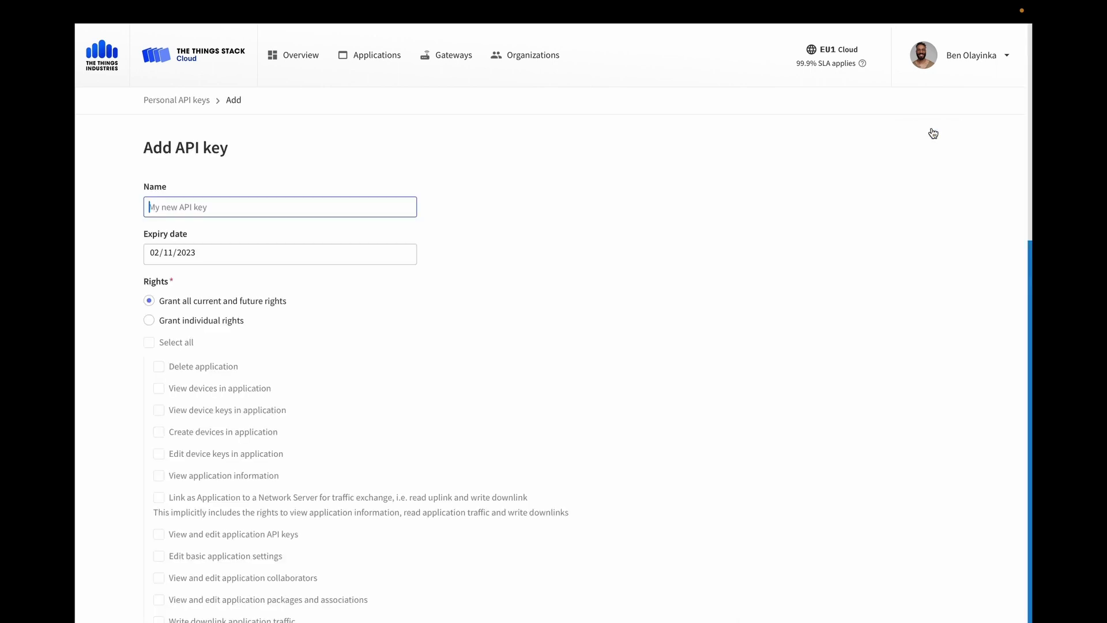
text(NOC API KEY)
scroll(205, 389, down, 5)
scroll(203, 387, down, 10)
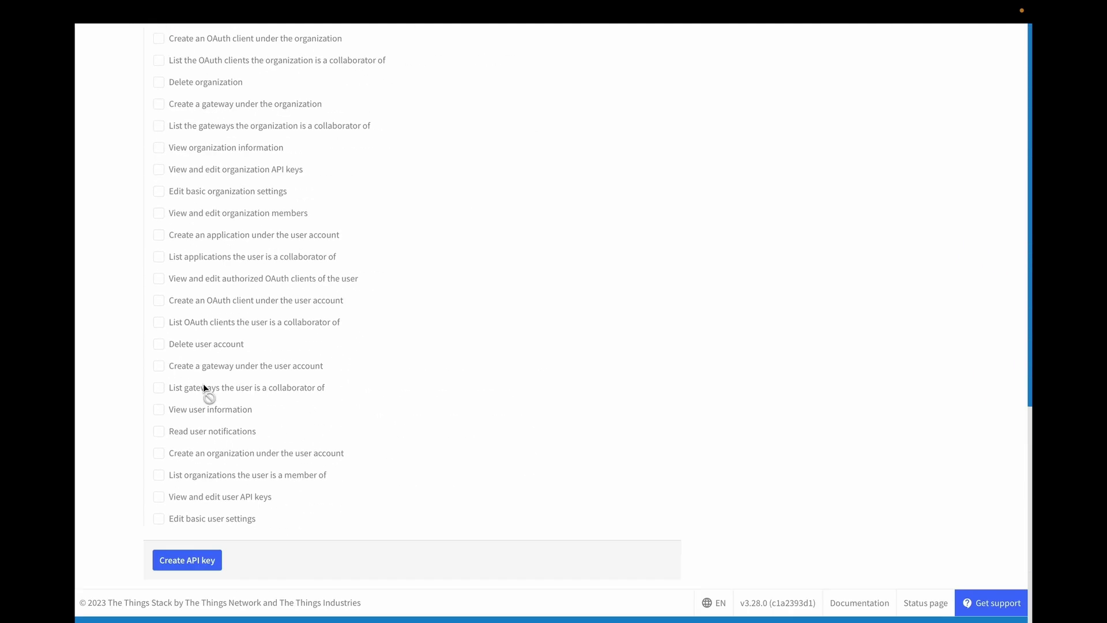
Create the NOC API KEY, then reveal the GatewayConnectionEventsQuery example object
click(189, 567)
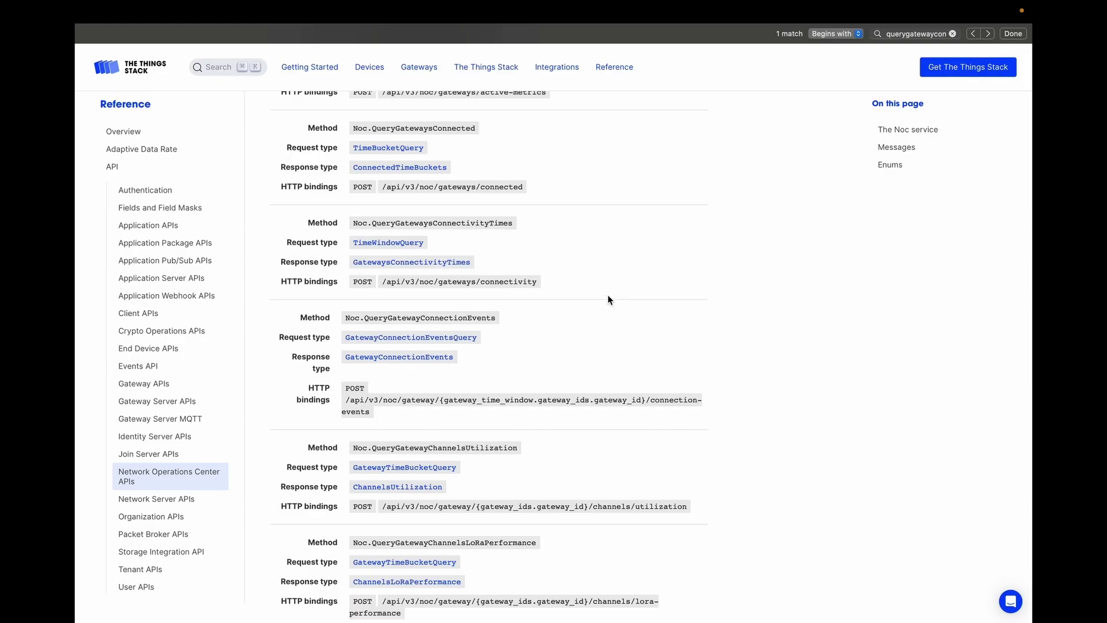
click(454, 338)
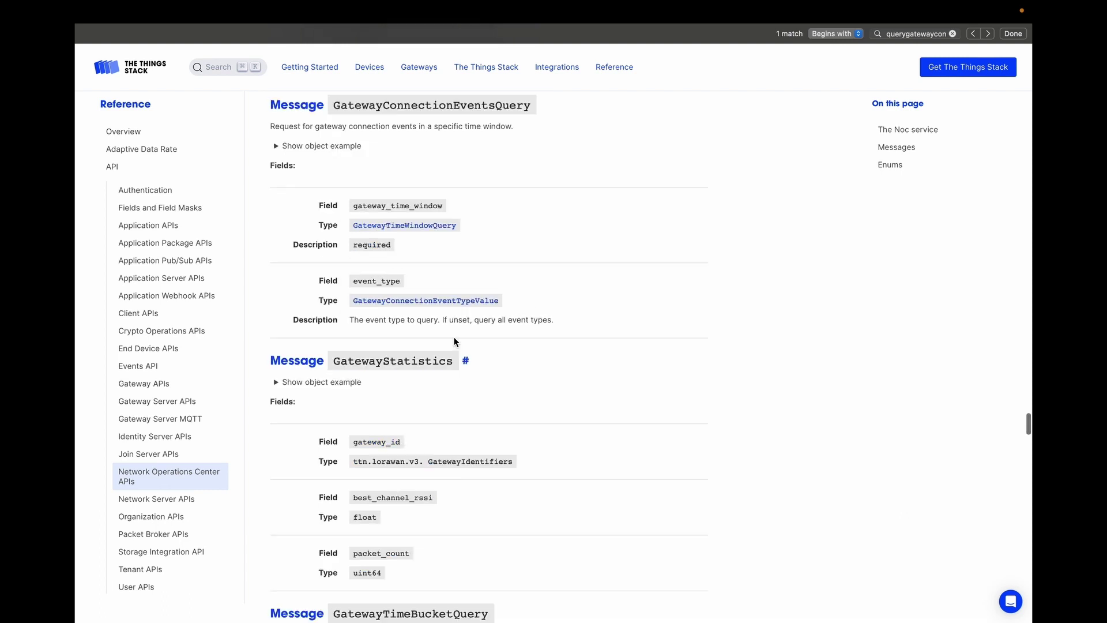
click(277, 146)
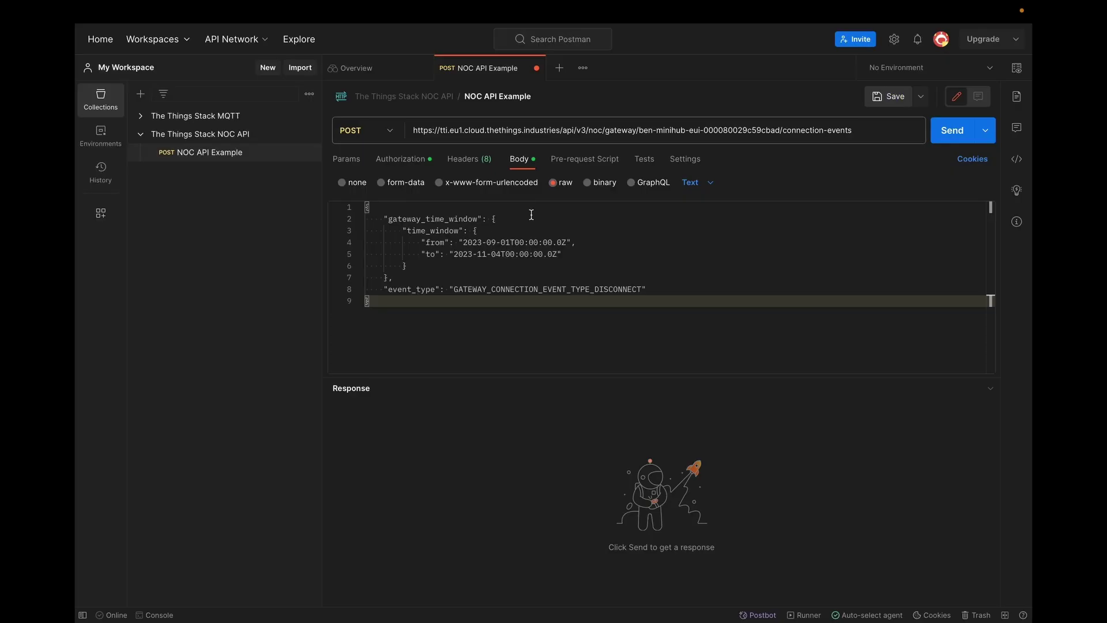
Keep Bearer Token authorization and paste the copied NOC API key into Token
click(403, 160)
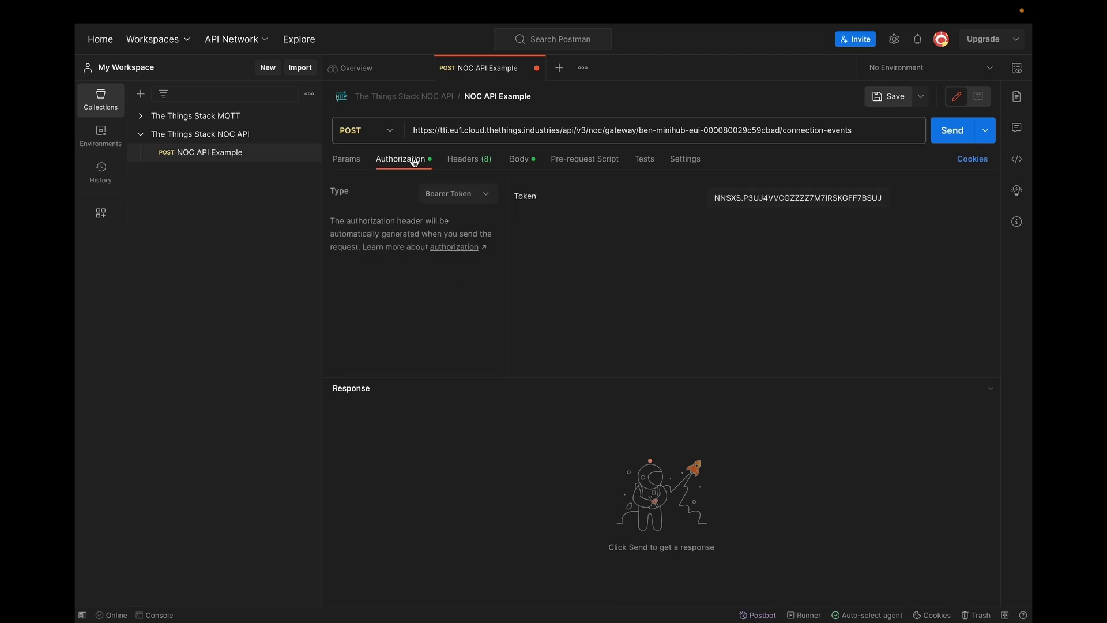
click(464, 198)
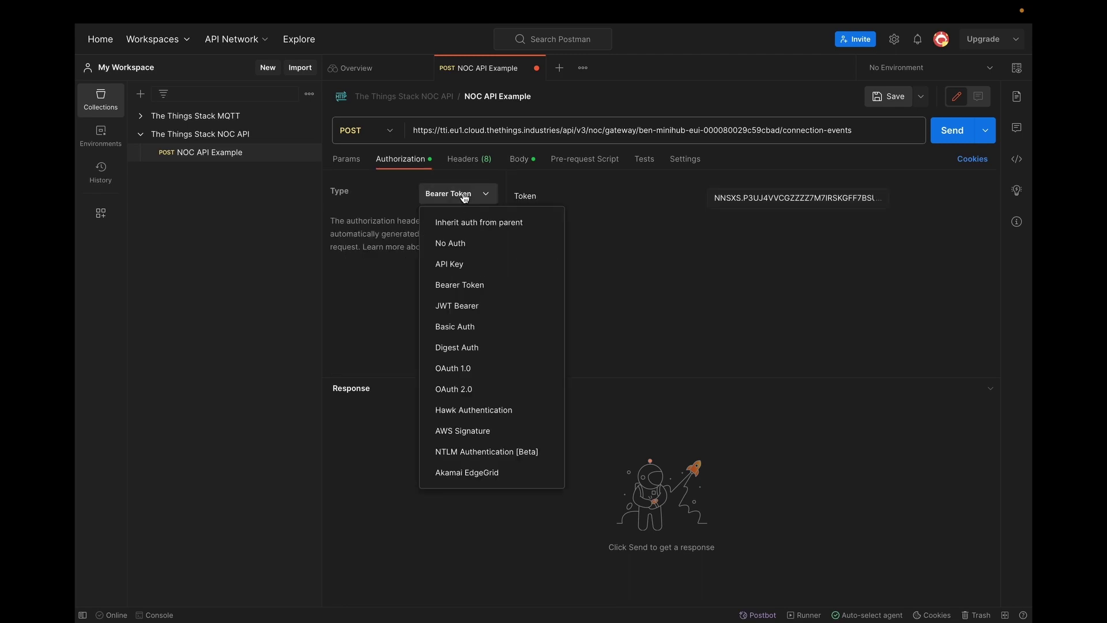
click(465, 287)
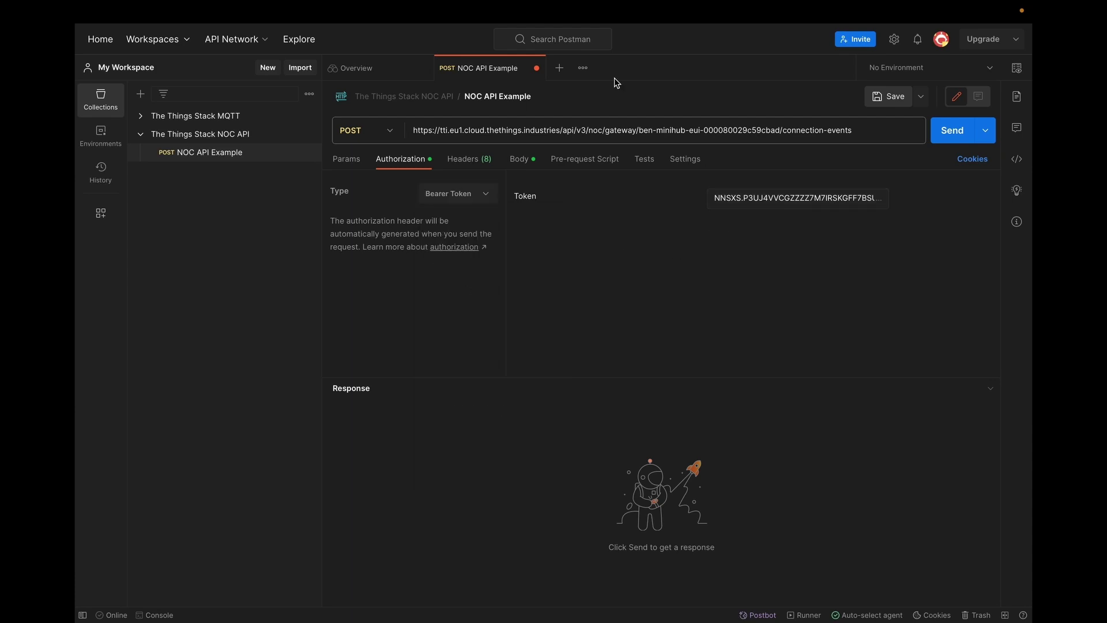
mouse_move(274, 5)
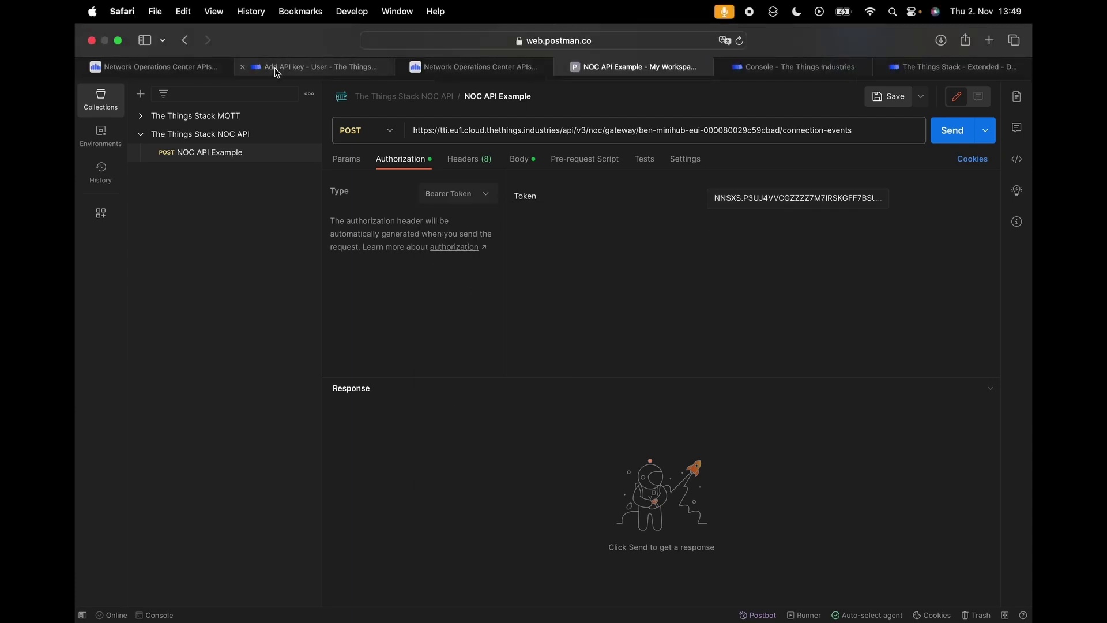
click(274, 67)
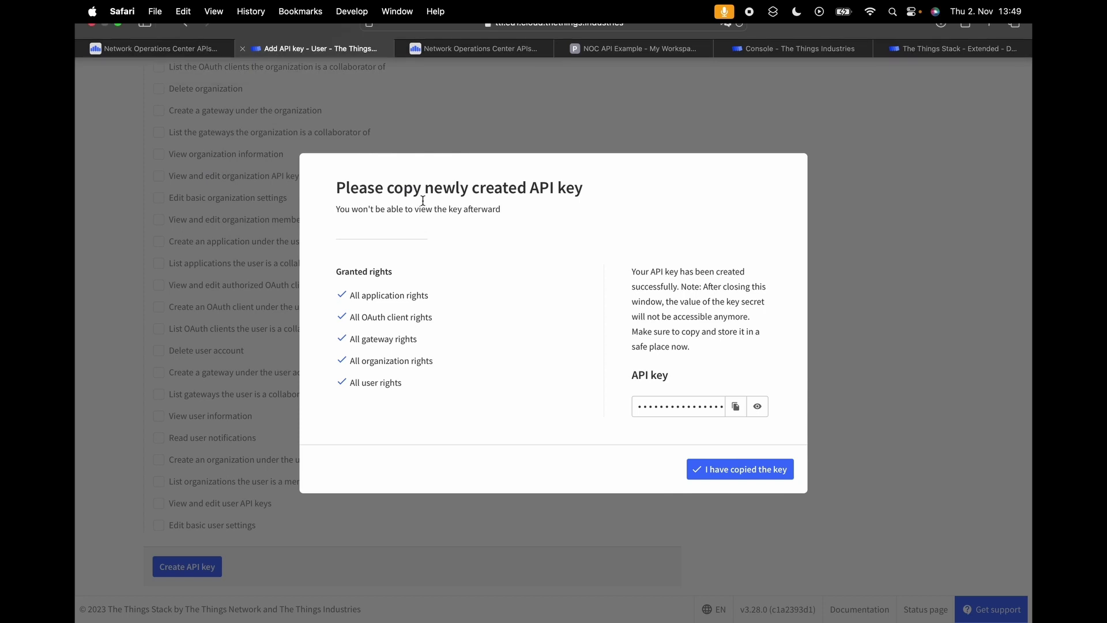
click(735, 405)
key(ctrl+shift+Tab)
key(ctrl+a)
key(ctrl+v)
click(662, 230)
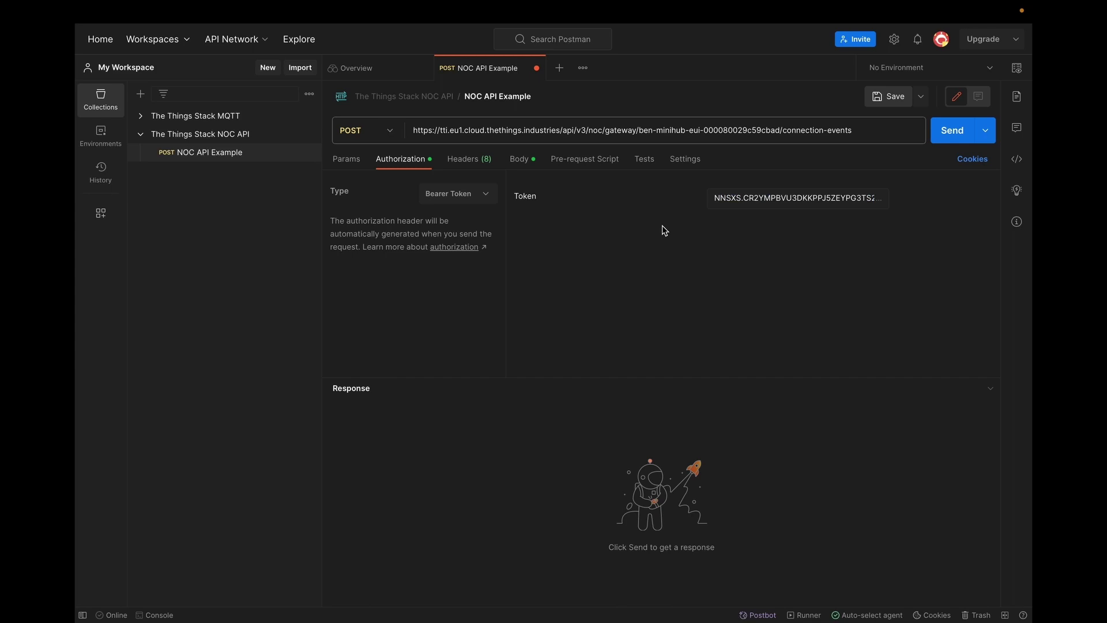
click(519, 159)
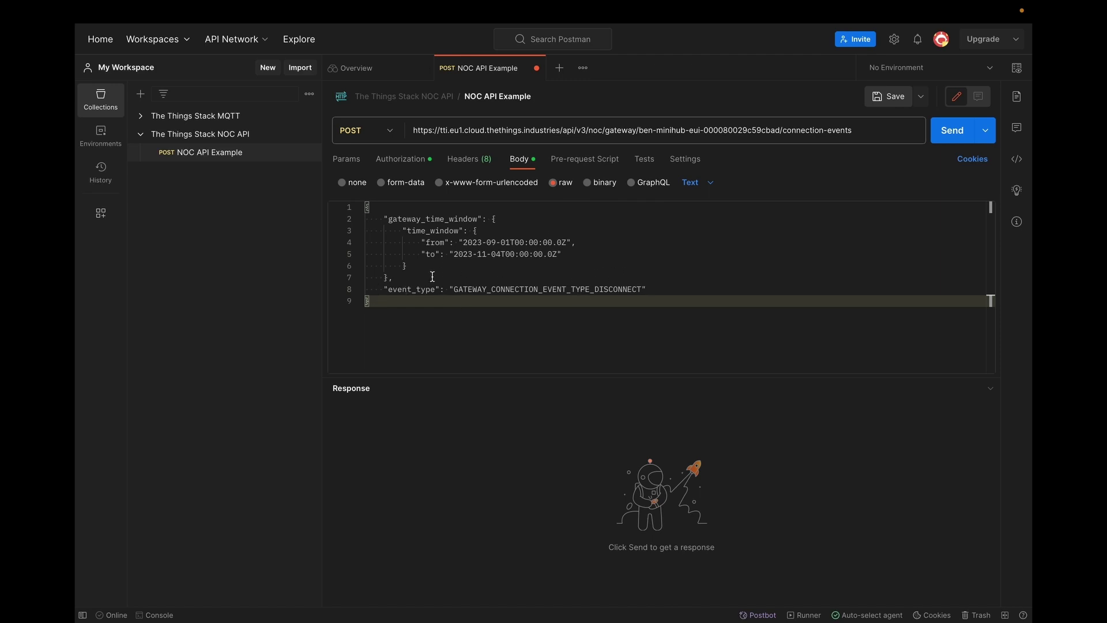
Send the request and get 200 OK listing one gateway disconnect event on 2 November 2023
click(956, 136)
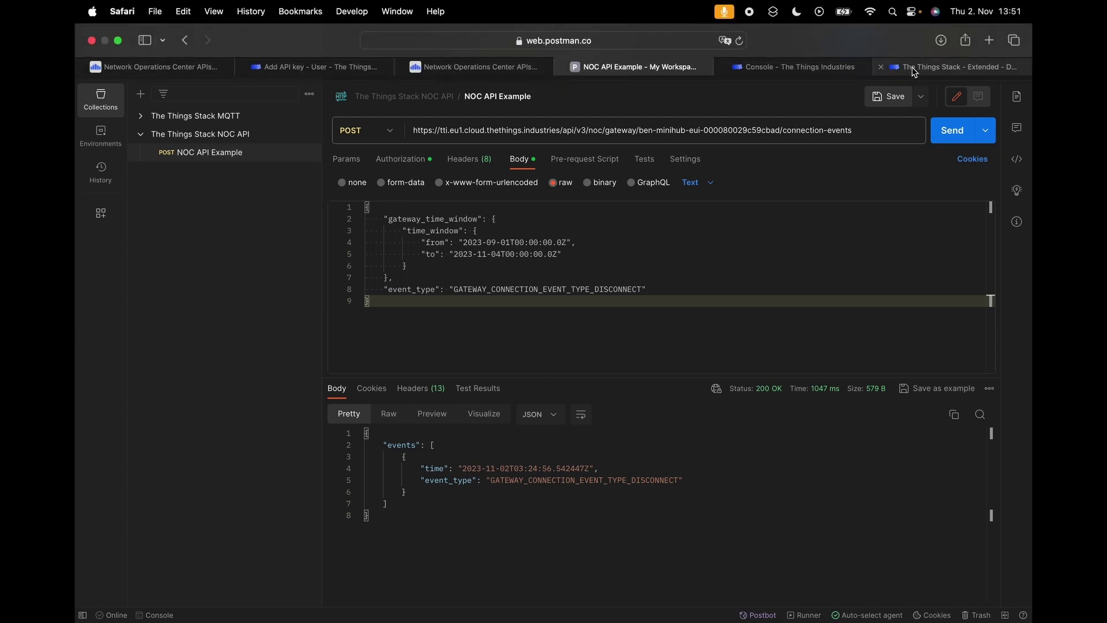
Review the Network Operations Center overview, then open the ben-generic-node application's details
click(912, 67)
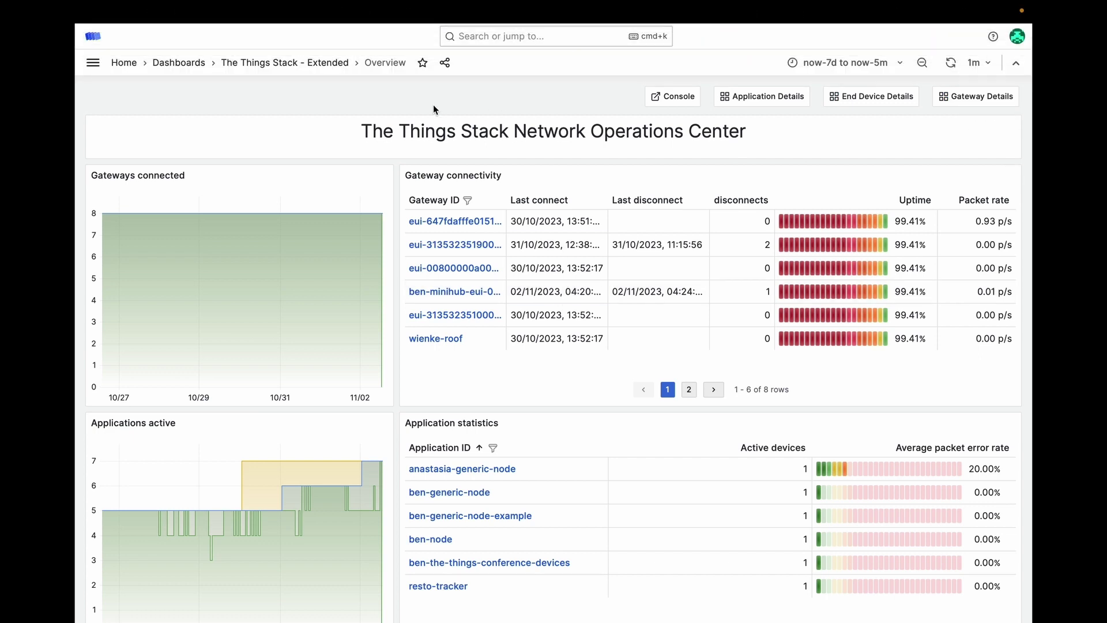
scroll(669, 126, down, 2)
scroll(580, 279, down, 2)
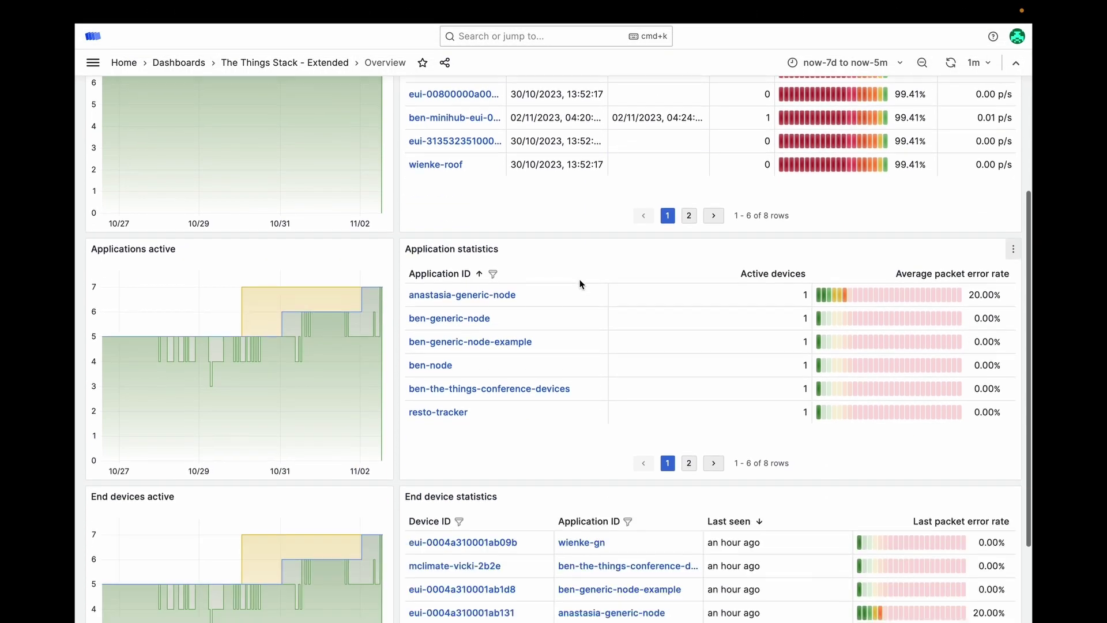
scroll(580, 279, down, 2)
scroll(487, 502, up, 5)
scroll(479, 338, up, 1)
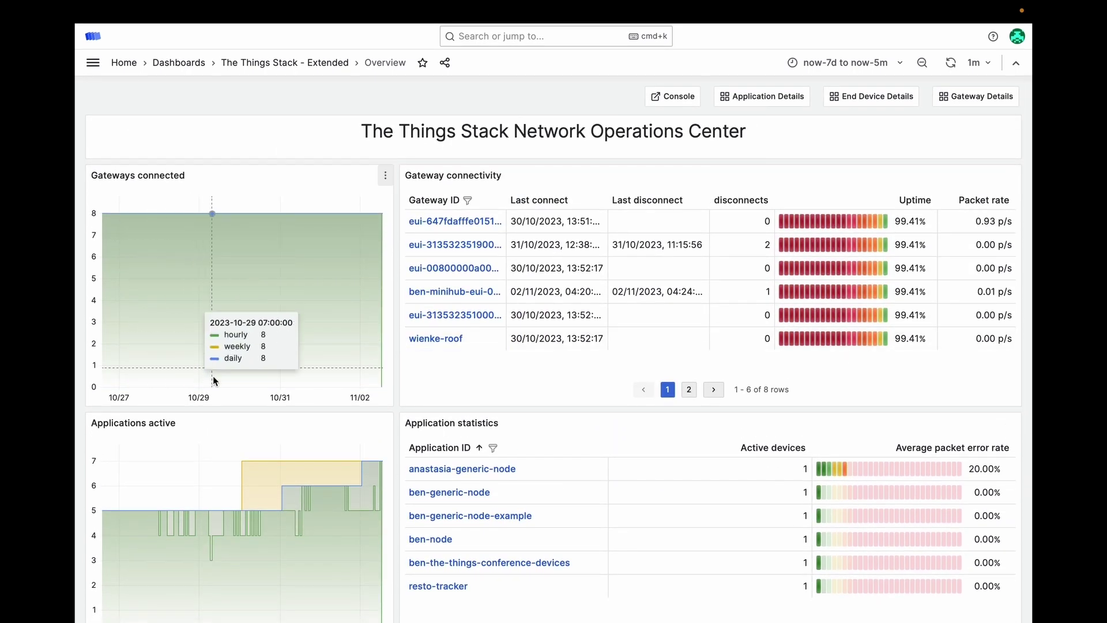
scroll(214, 375, down, 3)
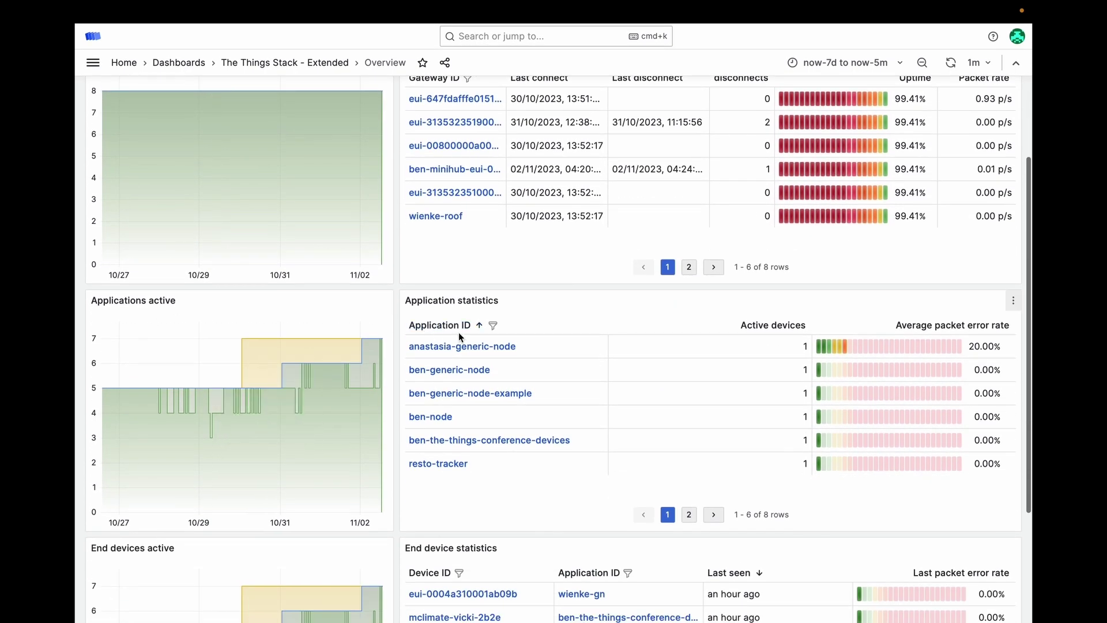
click(458, 370)
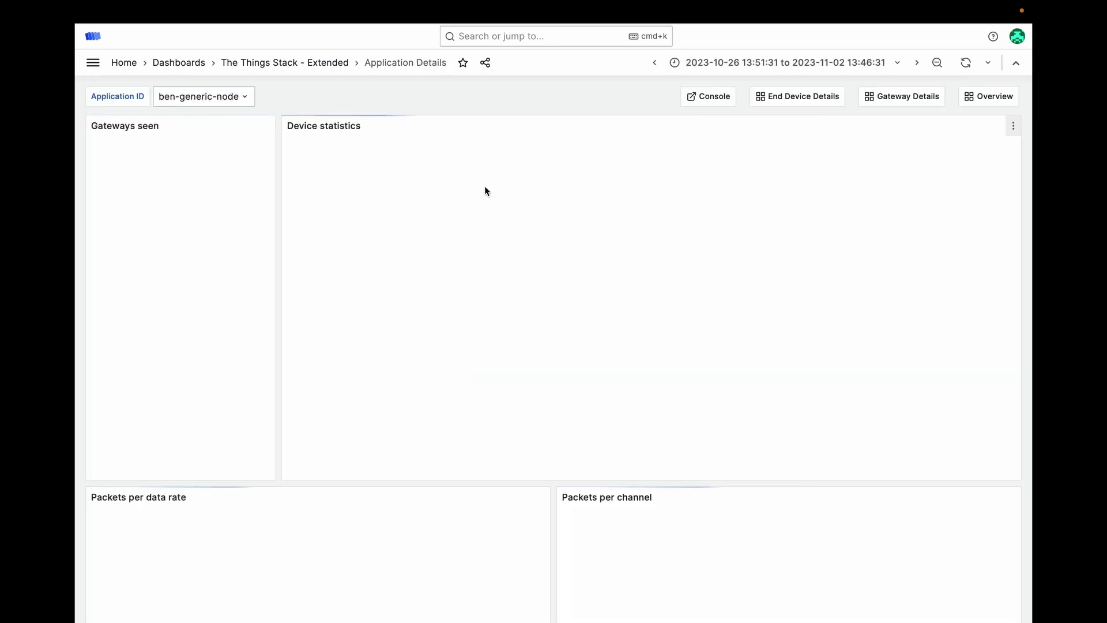